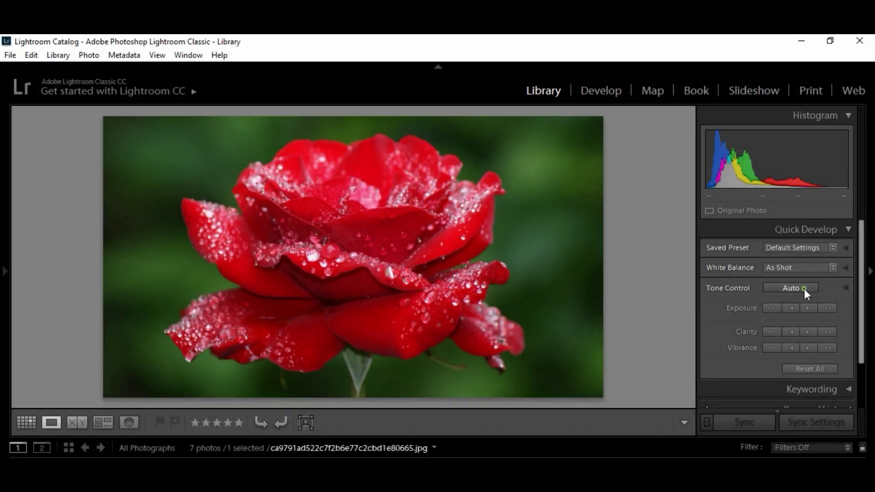
# - Apply Auto tone to the rose photo and open it in Develop with a before/after view
pyautogui.click(804, 289)
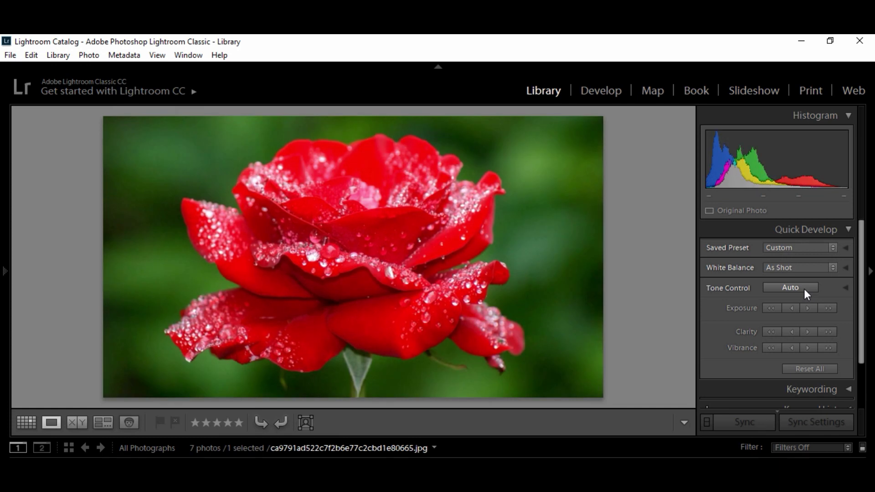
pyautogui.click(605, 93)
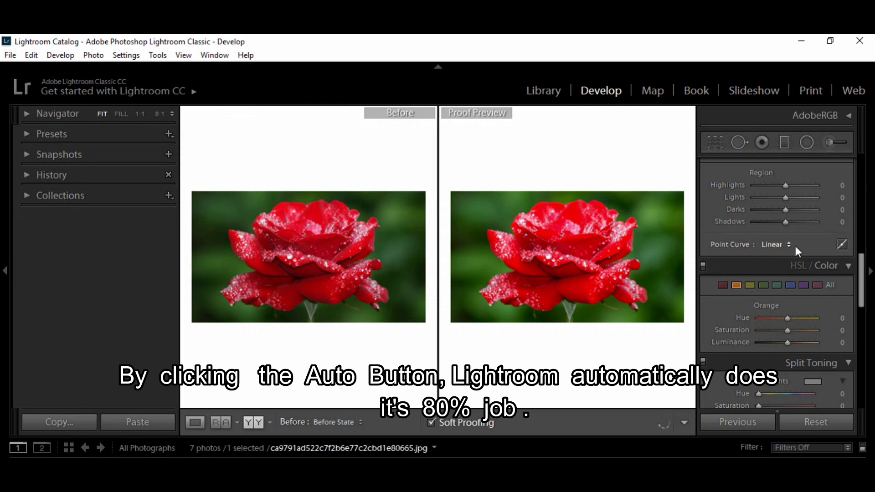
# - In the Basic panel, set the rose photo's Contrast to -38 and Blacks to -50
pyautogui.scroll(8, 795, 246)
pyautogui.scroll(2, 820, 240)
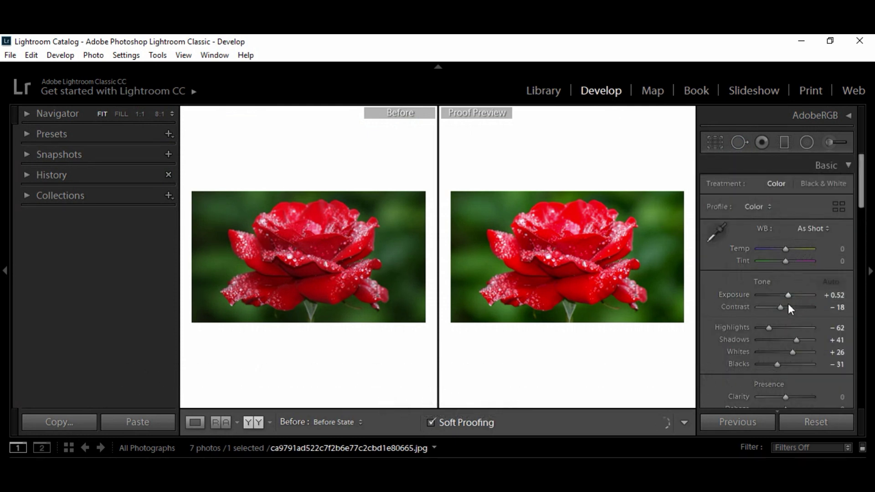
pyautogui.moveTo(781, 308); pyautogui.dragTo(777, 308)
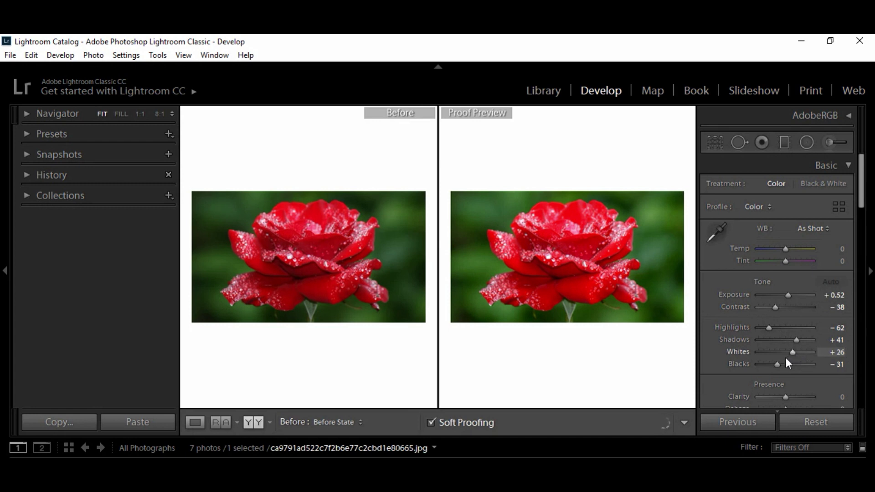
pyautogui.moveTo(778, 364); pyautogui.dragTo(776, 364)
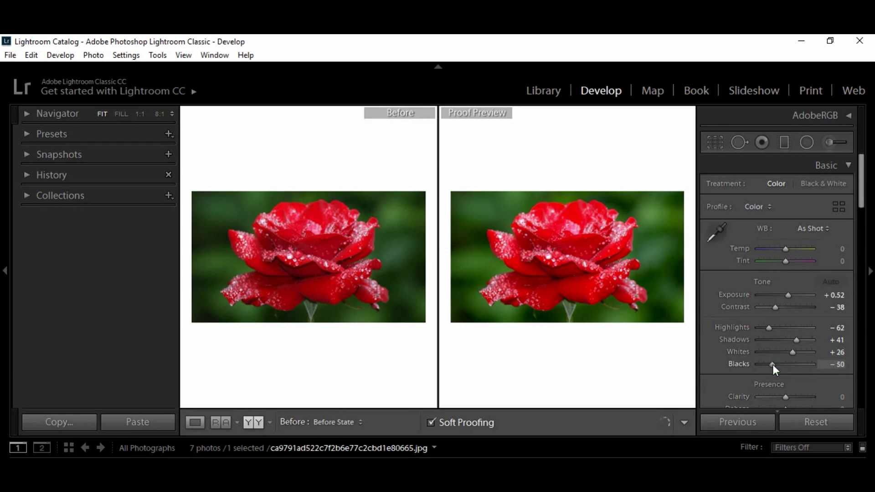
pyautogui.scroll(-3, 805, 348)
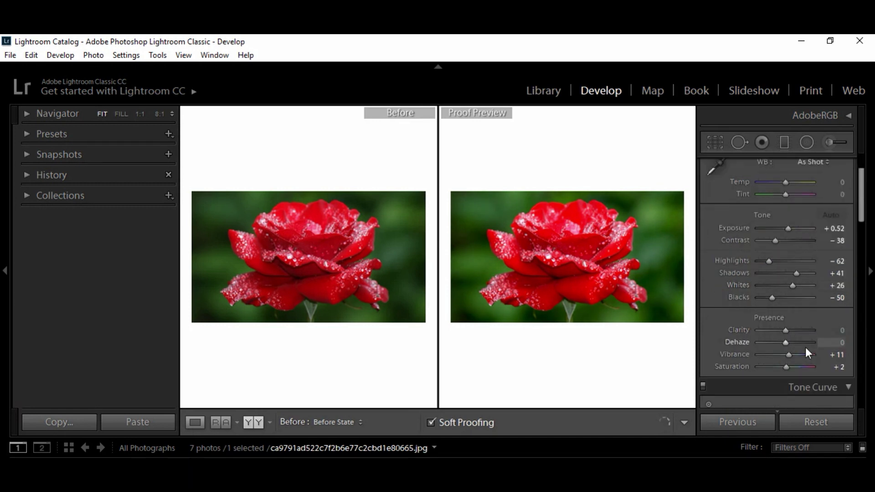
pyautogui.scroll(-3, 805, 347)
pyautogui.scroll(-3, 793, 347)
pyautogui.scroll(-5, 794, 346)
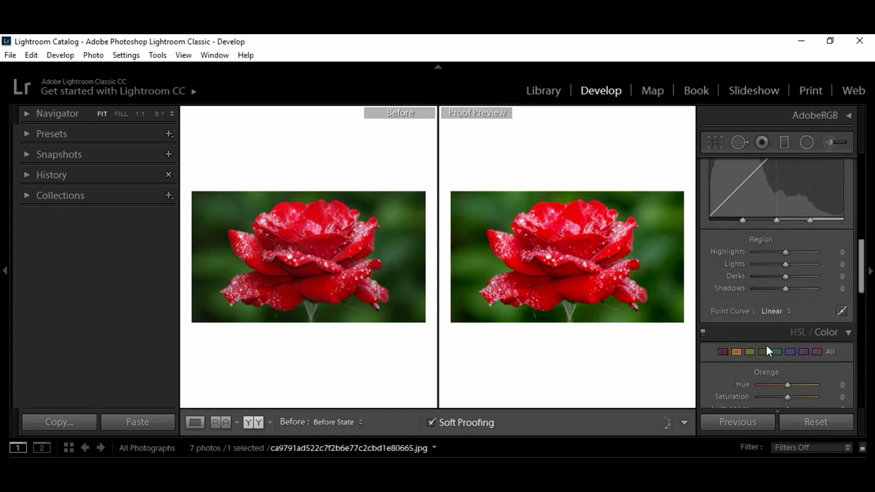
pyautogui.scroll(-3, 745, 351)
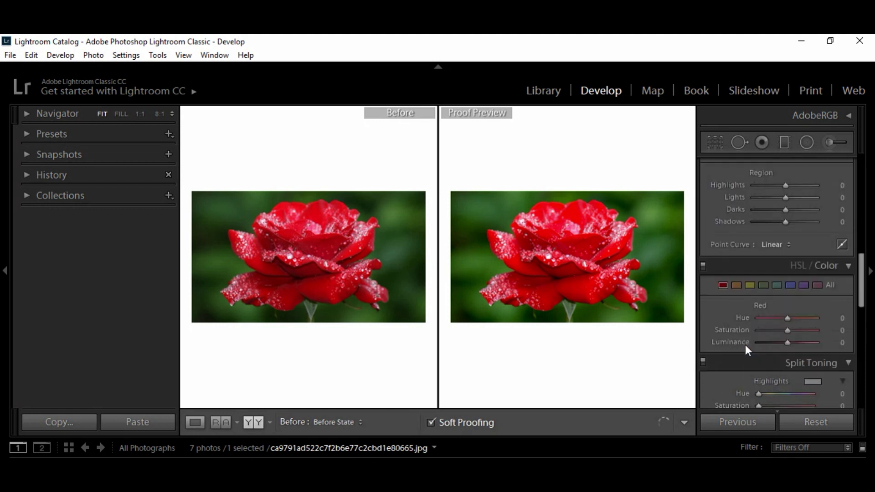
# - Shift the Red hue to +100, push Yellow hue fully toward green and brighten yellows slightly
pyautogui.moveTo(786, 318)
pyautogui.mouseDown()
pyautogui.moveTo(817, 322)
pyautogui.moveTo(798, 332)
pyautogui.mouseUp()
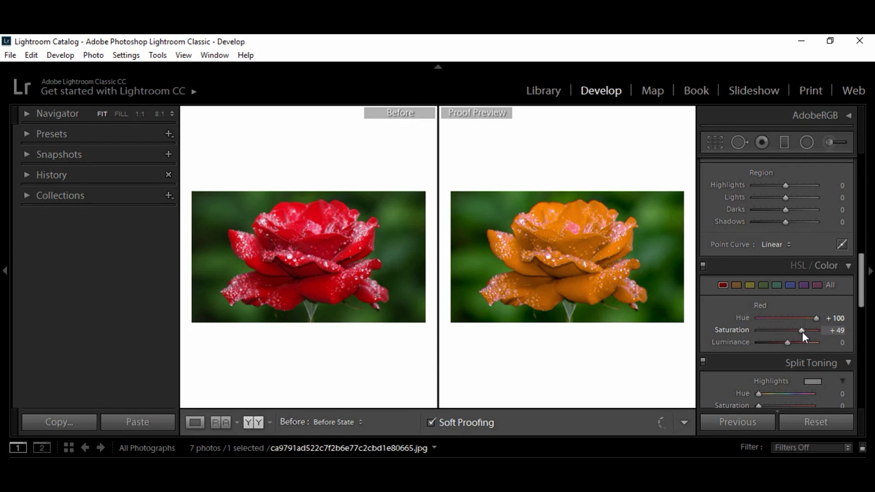
pyautogui.click(749, 285)
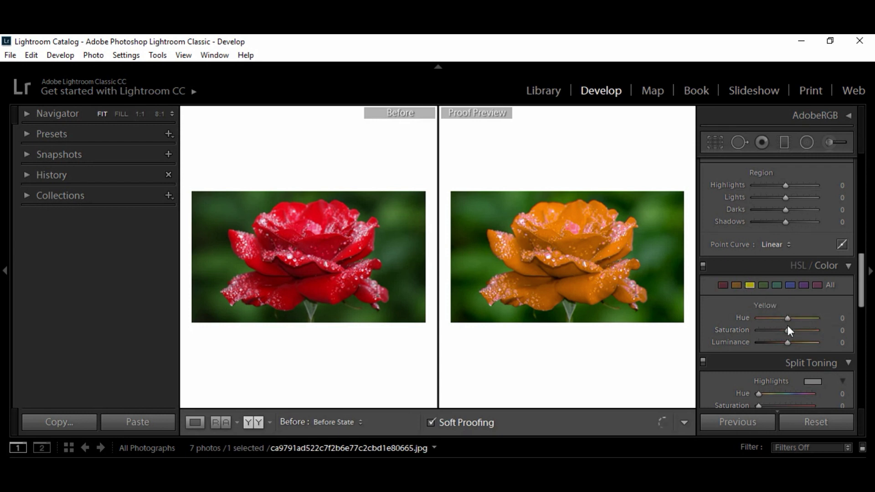
pyautogui.moveTo(788, 318); pyautogui.dragTo(830, 315)
pyautogui.moveTo(788, 343); pyautogui.dragTo(795, 342)
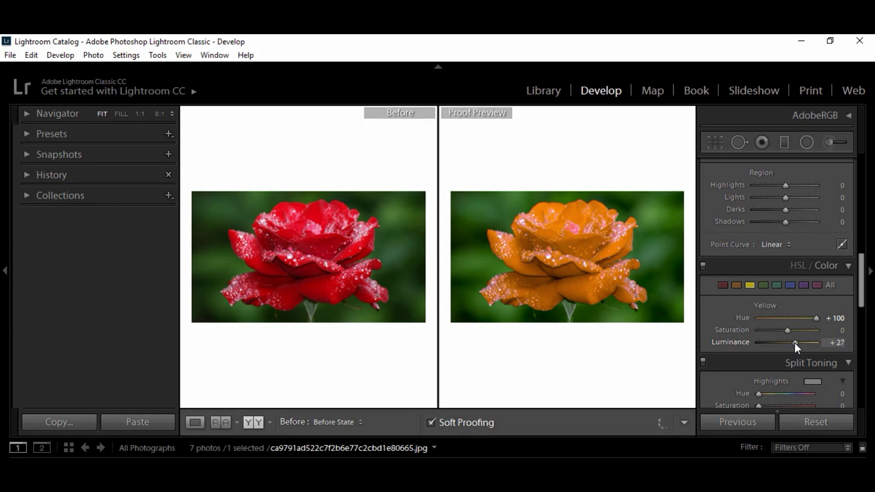
# - Brighten and saturate the Magenta range, then raise Orange luminance to +69
pyautogui.click(818, 286)
pyautogui.moveTo(788, 343)
pyautogui.mouseDown()
pyautogui.moveTo(824, 340)
pyautogui.moveTo(808, 324)
pyautogui.mouseUp()
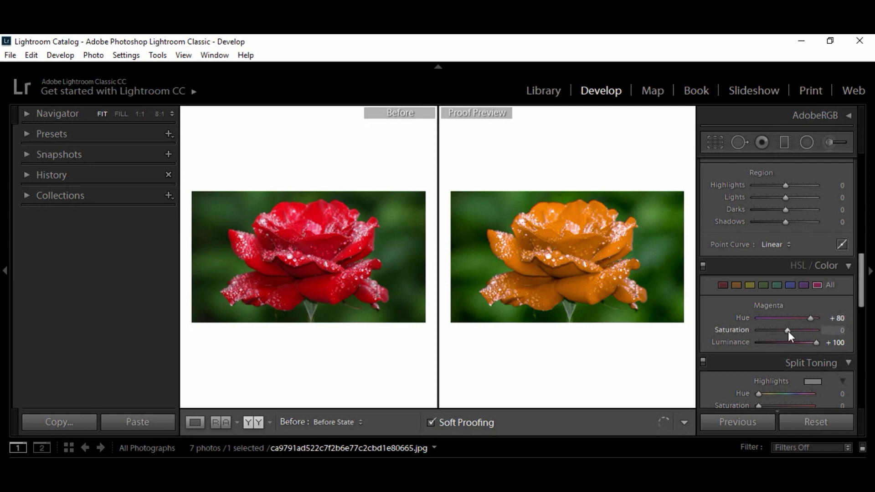
pyautogui.moveTo(789, 331)
pyautogui.mouseDown()
pyautogui.moveTo(810, 331)
pyautogui.moveTo(802, 331)
pyautogui.mouseUp()
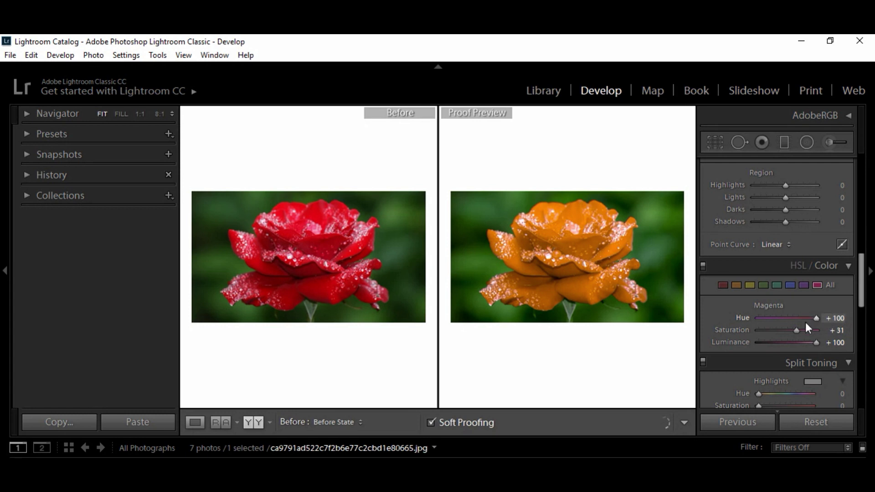
pyautogui.click(737, 286)
pyautogui.moveTo(787, 342); pyautogui.dragTo(805, 341)
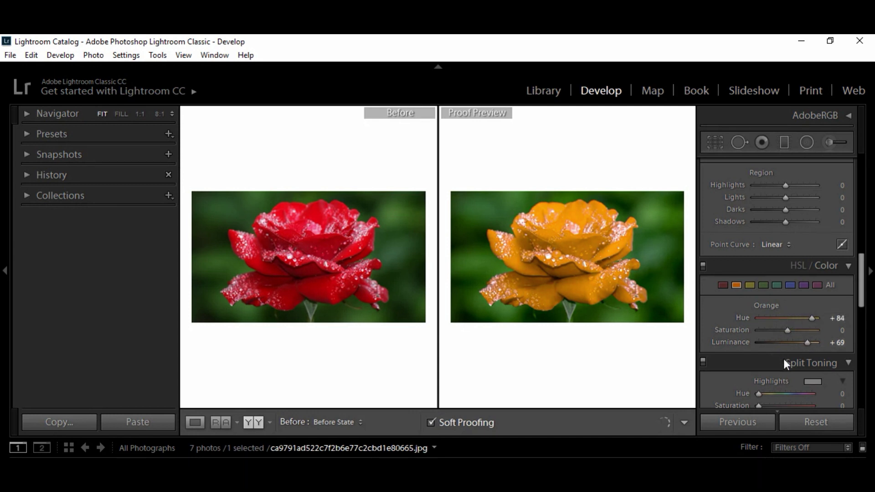
pyautogui.moveTo(860, 289)
pyautogui.mouseDown()
pyautogui.moveTo(870, 392)
pyautogui.moveTo(864, 221)
pyautogui.mouseUp()
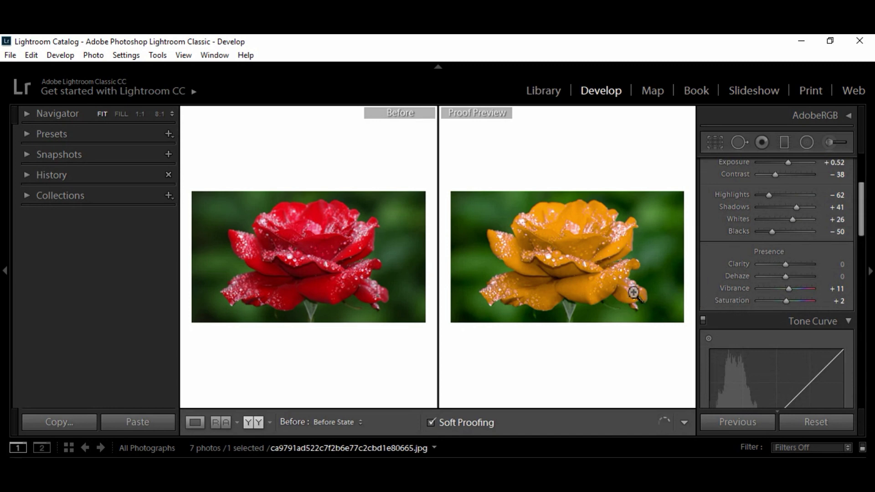
pyautogui.click(609, 250)
pyautogui.moveTo(578, 336)
pyautogui.mouseDown()
pyautogui.moveTo(630, 314)
pyautogui.moveTo(596, 336)
pyautogui.mouseUp()
pyautogui.click(597, 336)
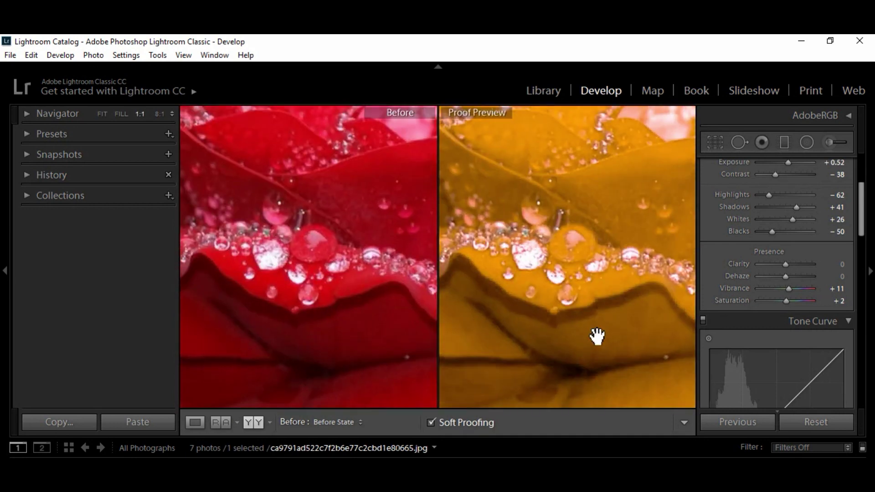
pyautogui.click(596, 336)
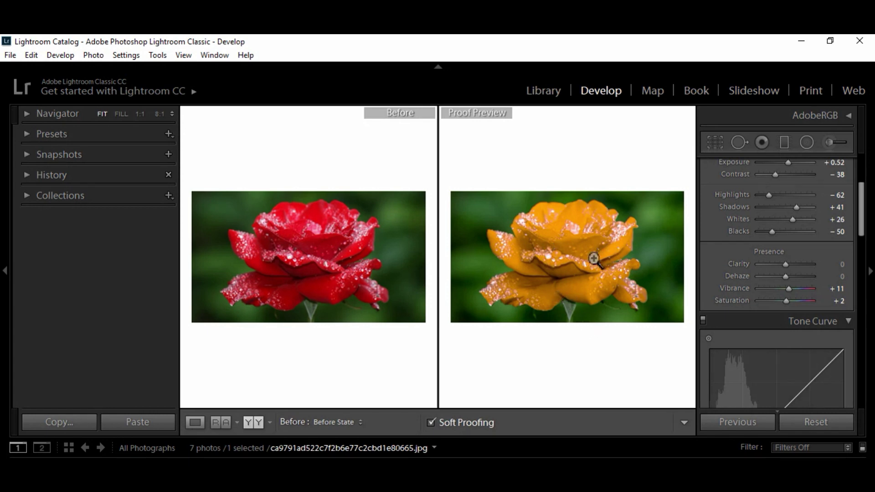
pyautogui.click(588, 228)
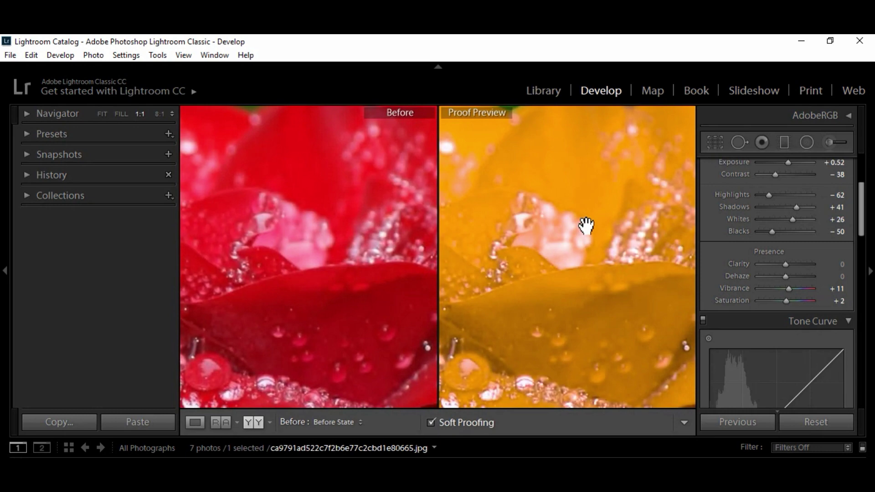
pyautogui.click(586, 225)
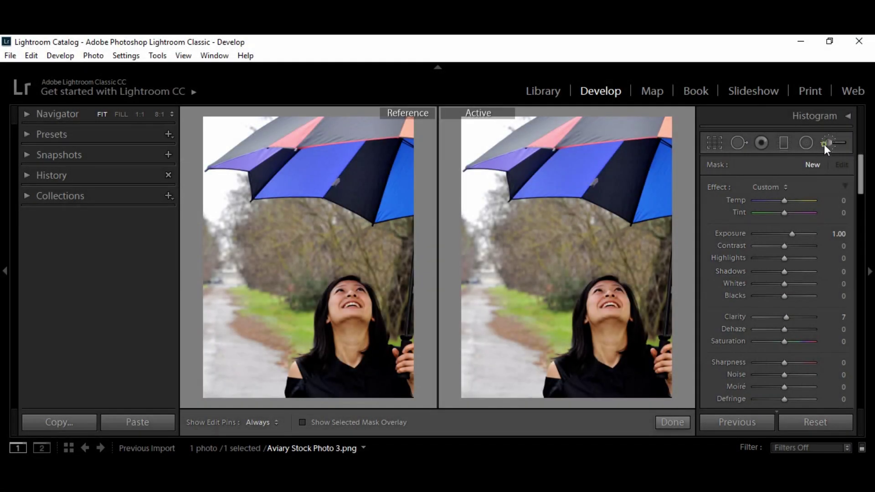
# - Ready the Adjustment Brush on the umbrella photo: size 14, feather 66, flow 100, auto-mask
pyautogui.click(825, 144)
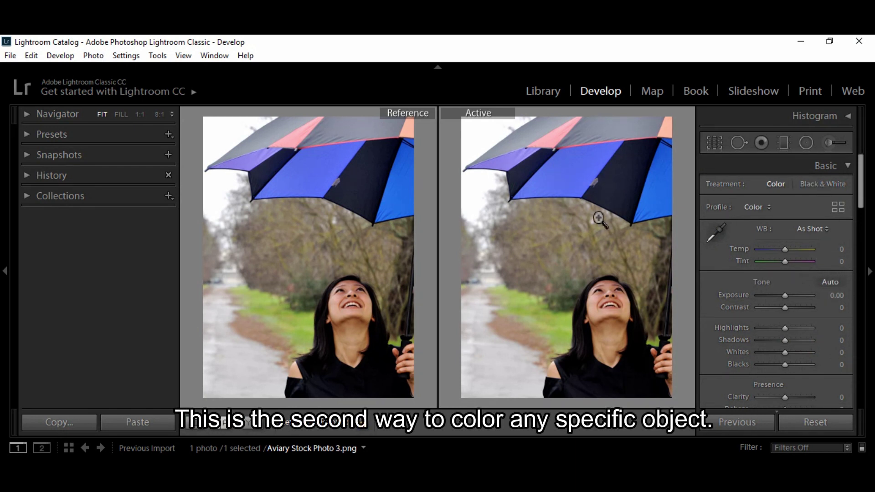
pyautogui.click(833, 142)
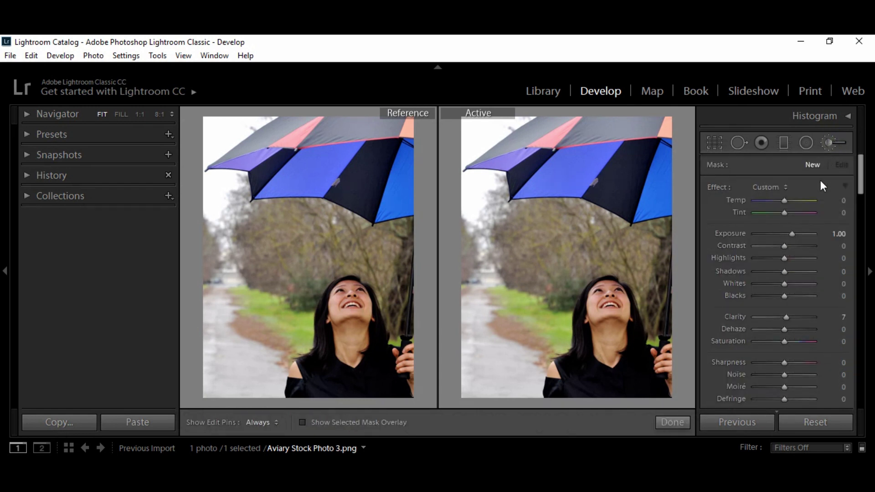
pyautogui.scroll(-3, 791, 261)
pyautogui.scroll(-3, 790, 261)
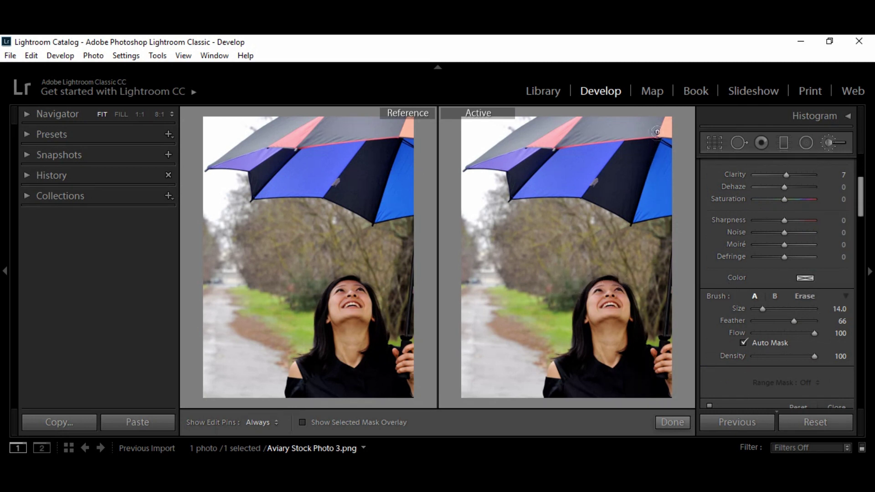
# - Paint the brush mask over the umbrella's blue panels, erasing overspill along the edges with Alt
pyautogui.press('h')
pyautogui.moveTo(658, 141)
pyautogui.mouseDown()
pyautogui.moveTo(634, 209)
pyautogui.moveTo(659, 201)
pyautogui.moveTo(665, 141)
pyautogui.mouseUp()
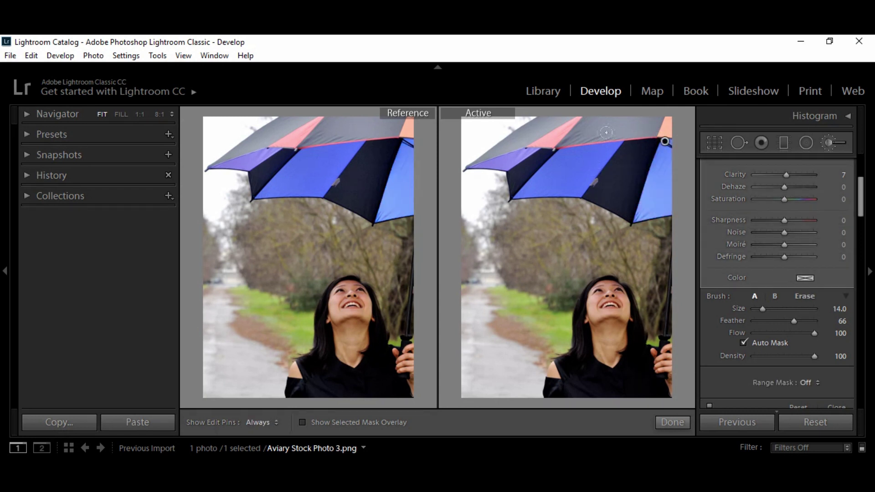
pyautogui.press('h')
pyautogui.moveTo(558, 138); pyautogui.dragTo(602, 137)
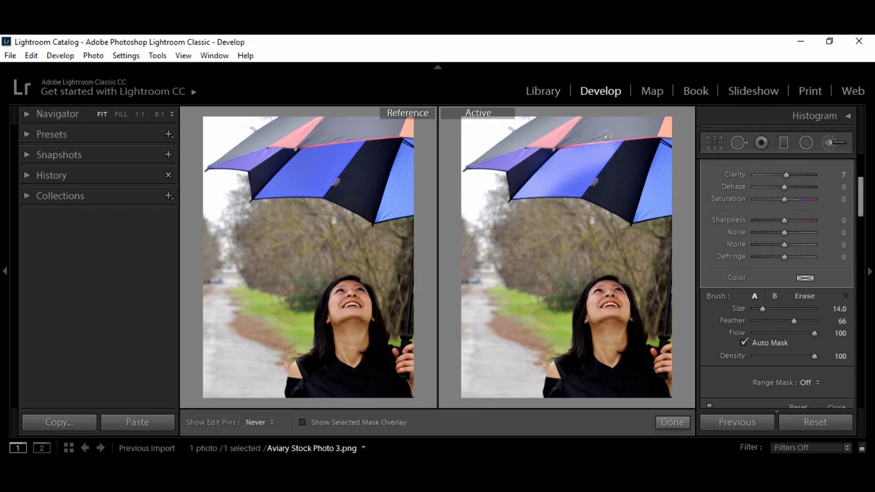
pyautogui.moveTo(600, 144); pyautogui.dragTo(579, 173)
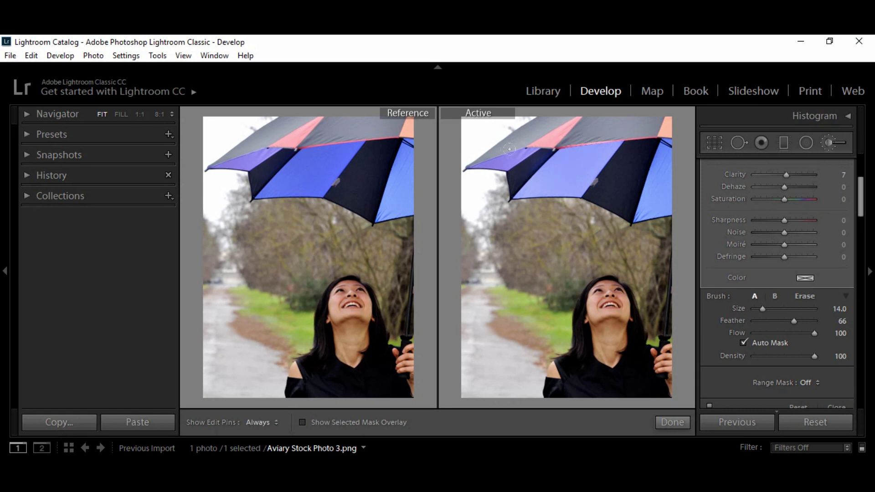
pyautogui.press('h')
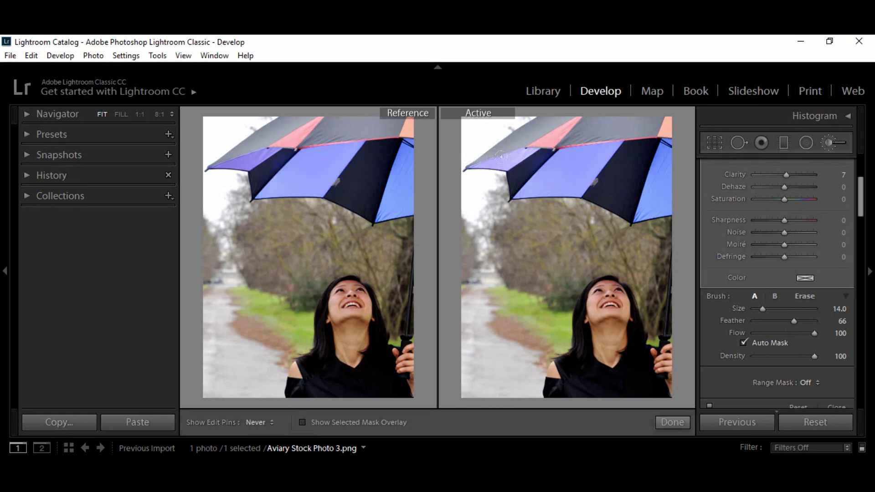
pyautogui.press('alt')
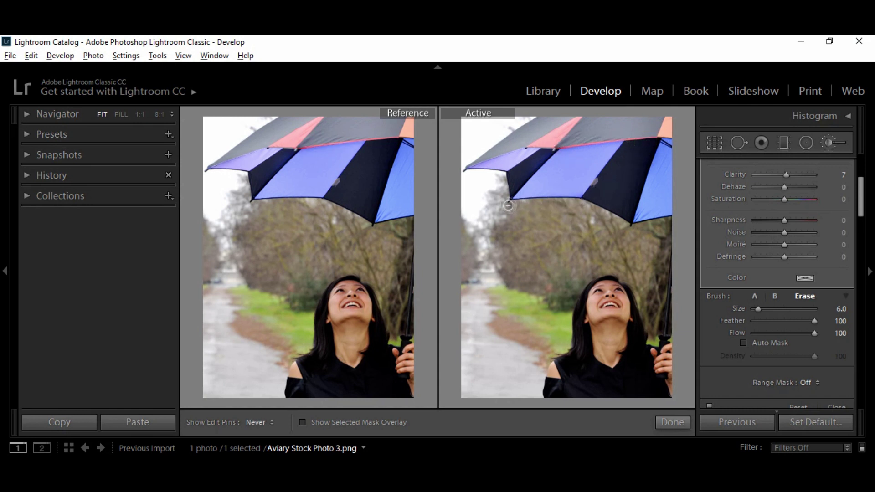
pyautogui.press('alt')
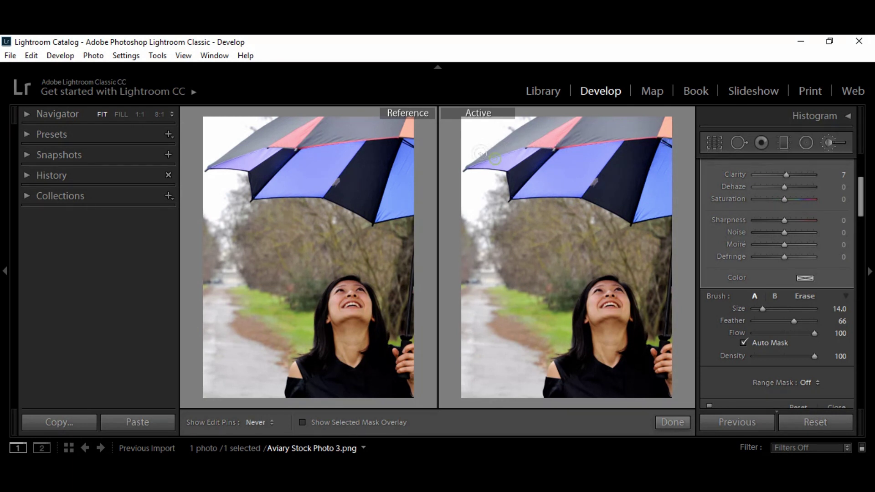
pyautogui.press('h')
# - Set the brush Saturation to -100, undoing an accidental move of the adjustment pin
pyautogui.moveTo(783, 200); pyautogui.dragTo(729, 201)
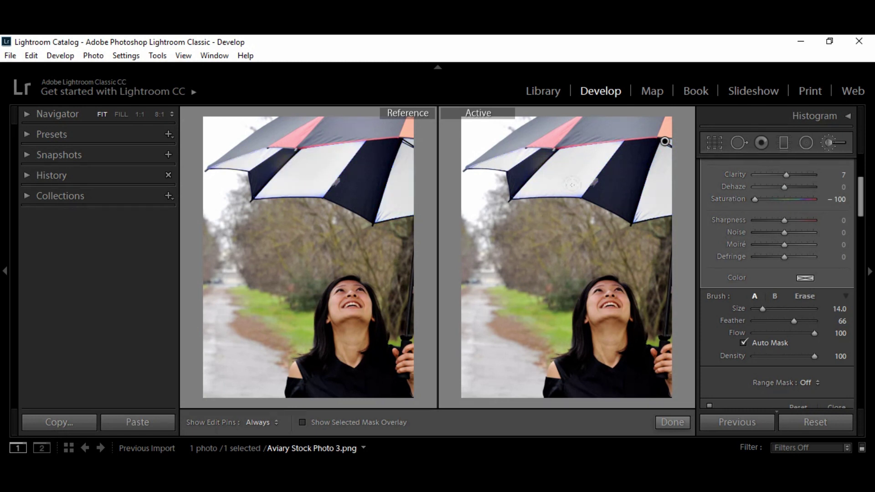
pyautogui.press('h')
pyautogui.press('h')
pyautogui.moveTo(601, 157); pyautogui.dragTo(580, 160)
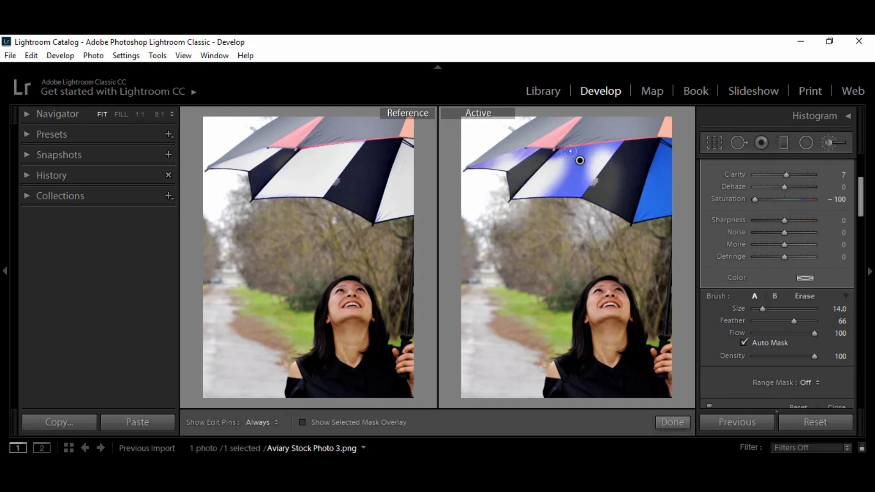
pyautogui.hotkey('ctrl', 'z')
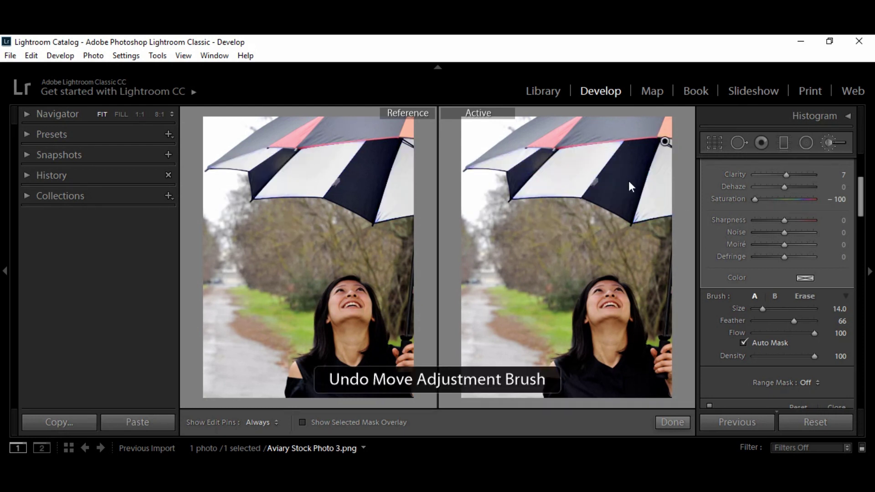
# - Give the brush adjustment a pure red Color tint so the panels turn pink
pyautogui.click(803, 276)
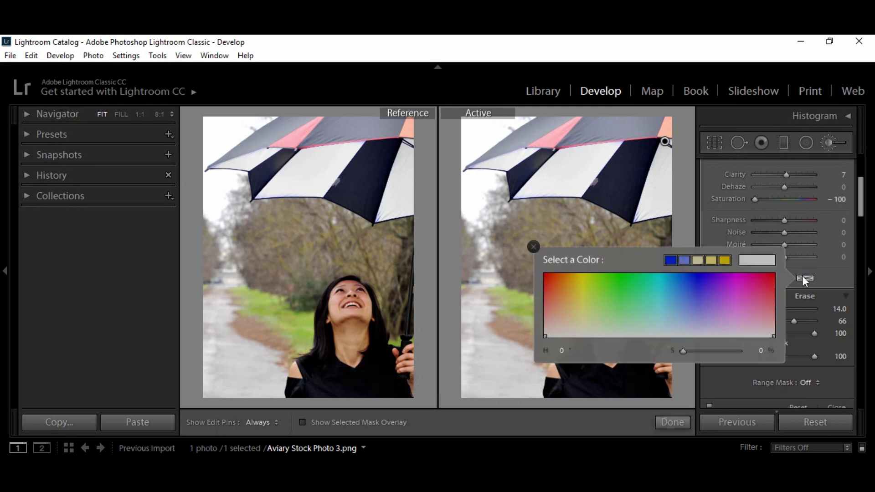
pyautogui.click(545, 274)
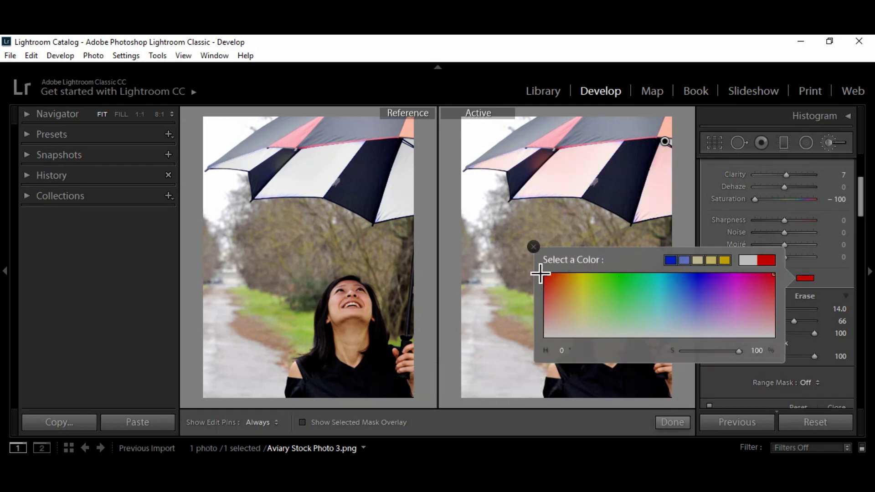
pyautogui.click(534, 246)
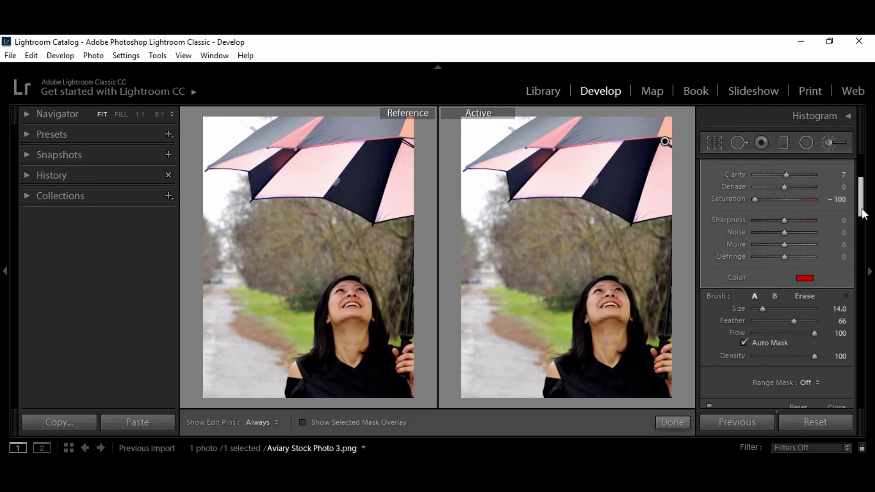
pyautogui.moveTo(862, 222); pyautogui.dragTo(862, 188)
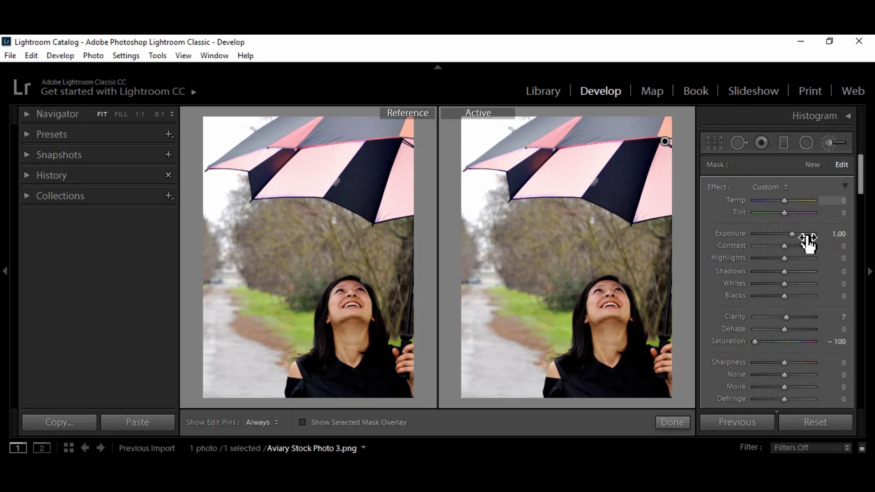
# - Set brush Exposure -0.87, Contrast 35, Highlights 28 and Whites -17, checking detail at 1:1
pyautogui.moveTo(792, 234); pyautogui.dragTo(776, 234)
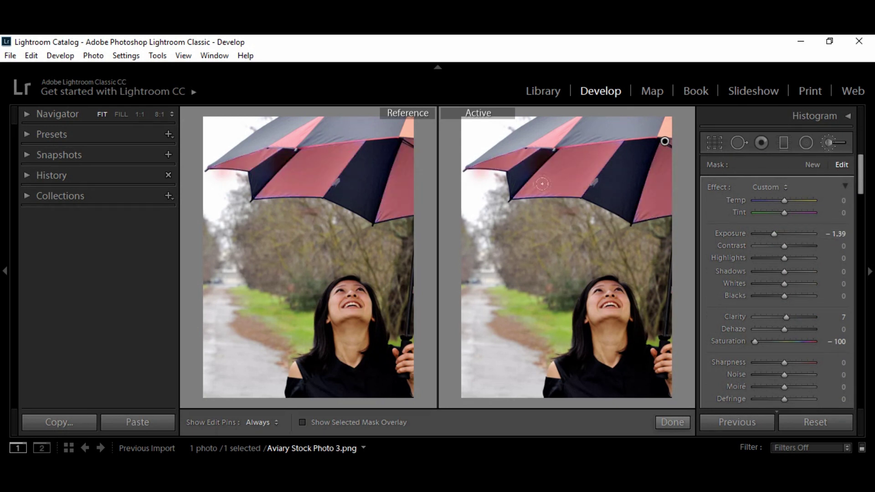
pyautogui.moveTo(784, 246)
pyautogui.mouseDown()
pyautogui.moveTo(794, 246)
pyautogui.moveTo(794, 258)
pyautogui.moveTo(781, 234)
pyautogui.mouseUp()
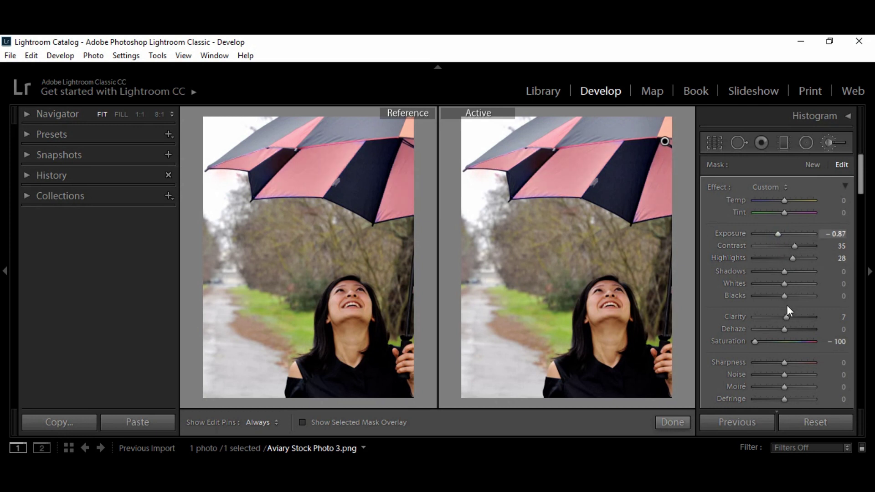
pyautogui.moveTo(784, 287); pyautogui.dragTo(779, 283)
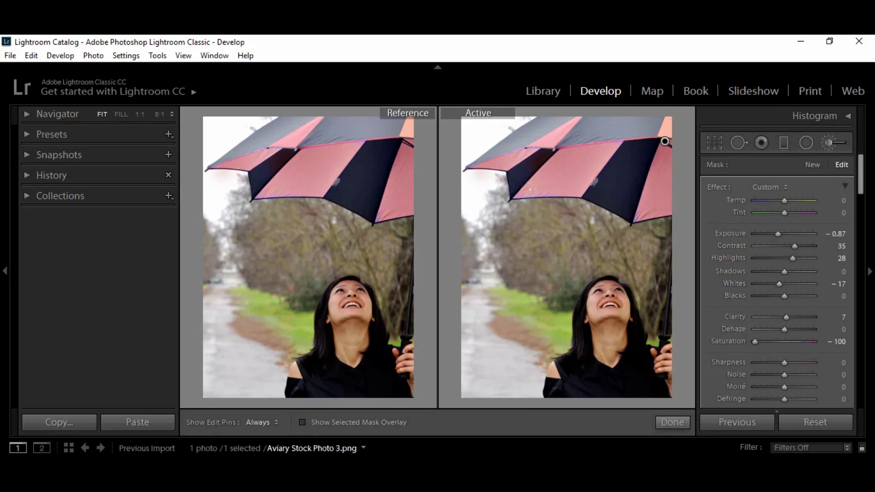
pyautogui.press('z')
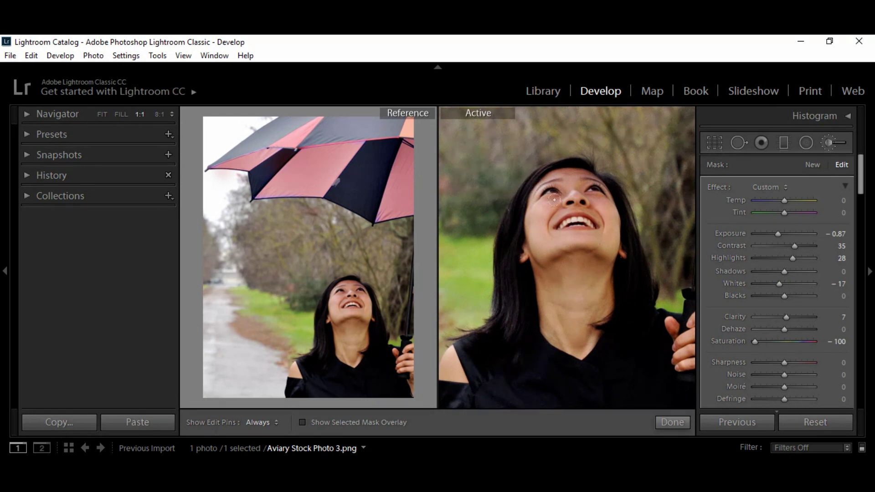
pyautogui.press('z')
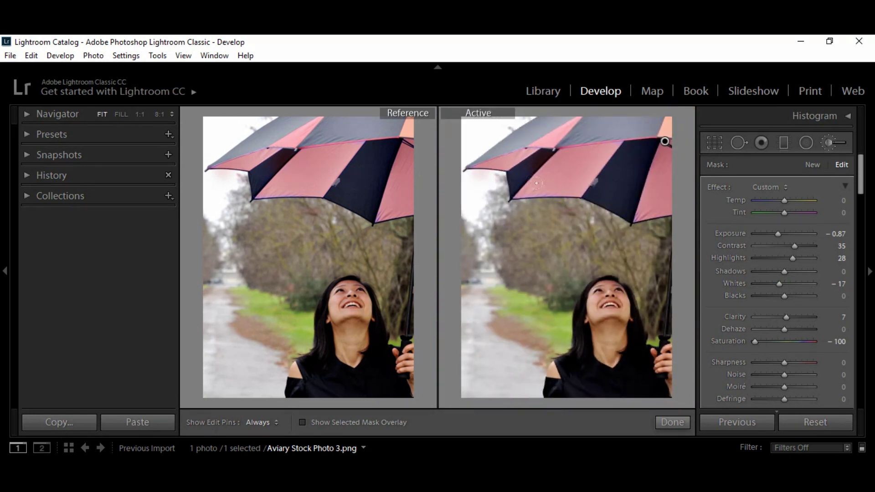
pyautogui.press('h')
pyautogui.press('h')
pyautogui.press('h')
pyautogui.press('h')
pyautogui.press('h')
pyautogui.press('h')
pyautogui.press('h')
pyautogui.press('h')
# - Set the brush Blacks to -65 and Temp to 37 for a warmer red
pyautogui.moveTo(785, 296); pyautogui.dragTo(765, 296)
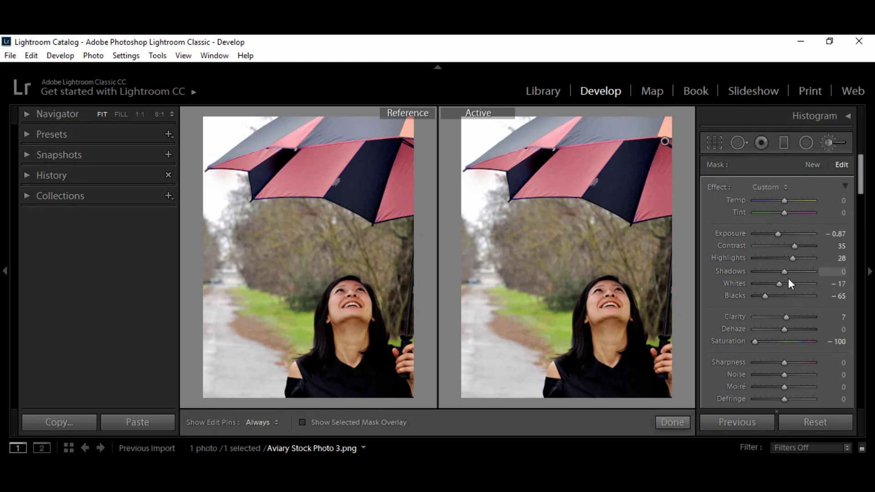
pyautogui.moveTo(784, 201); pyautogui.dragTo(796, 201)
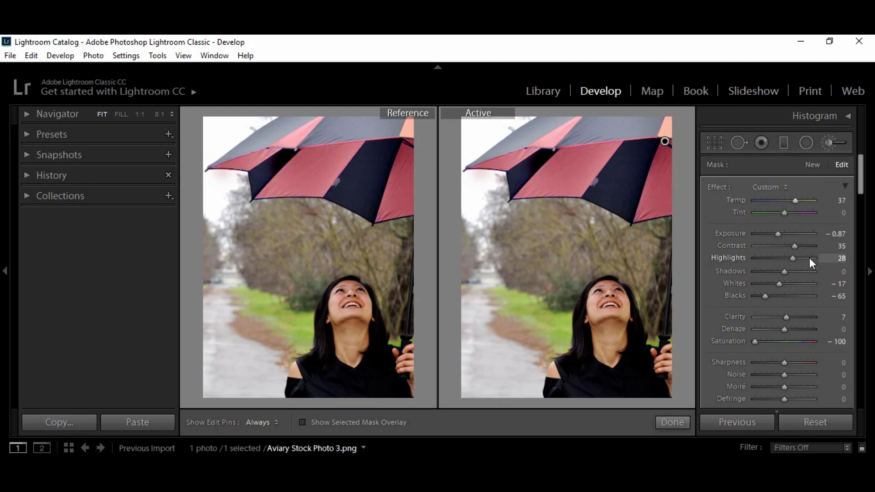
pyautogui.moveTo(859, 194); pyautogui.dragTo(862, 222)
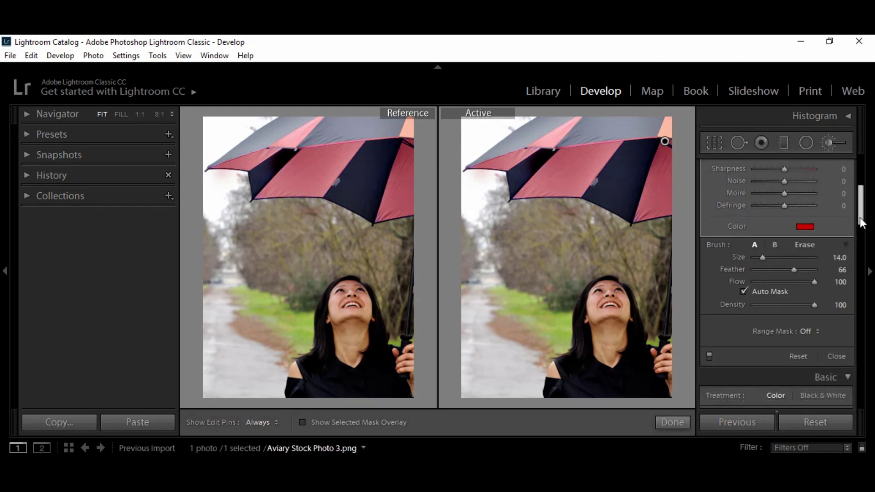